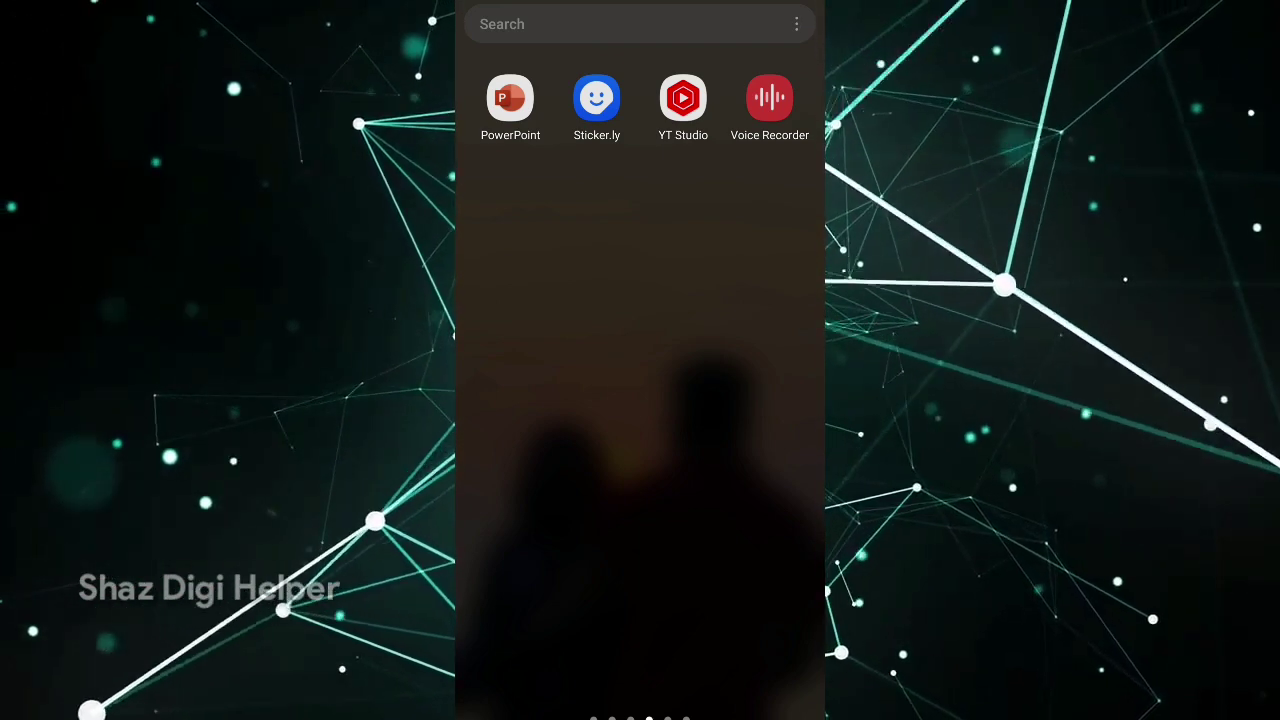
Step: View Facebook's App info storage page (748 MB used, 145 MB cache), then return to the app drawer
scroll(640, 360, left, 3)
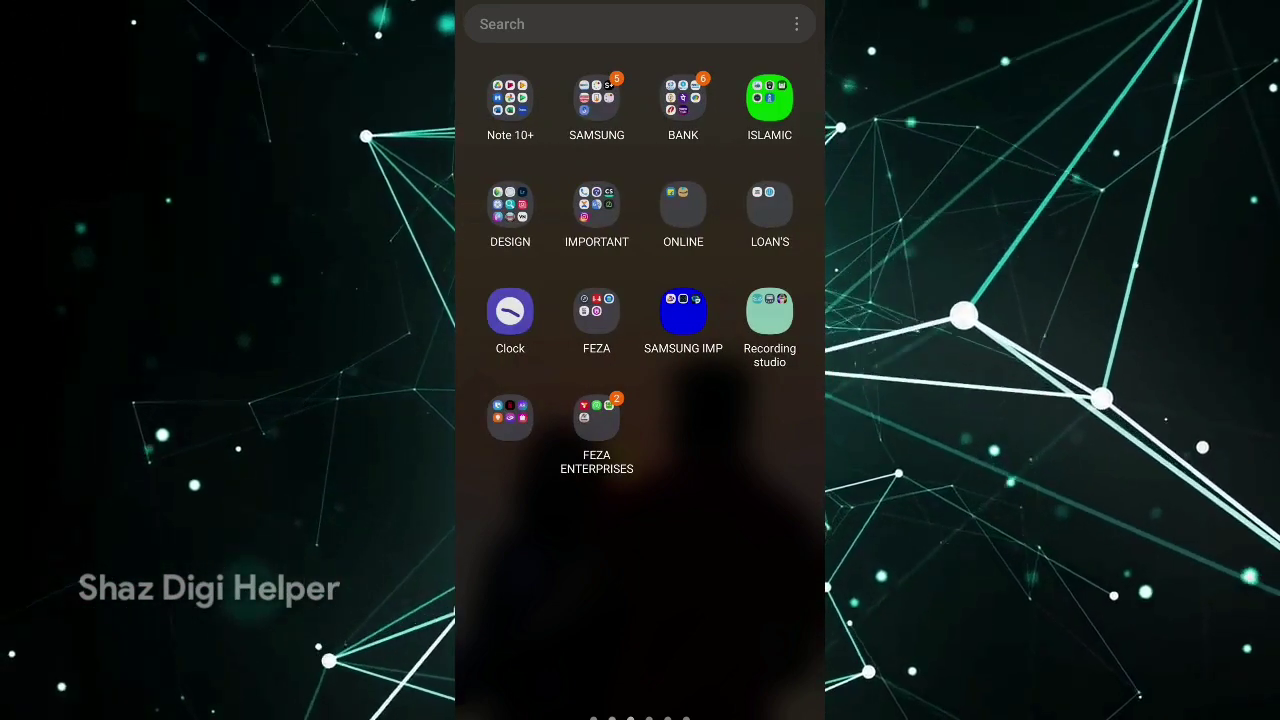
scroll(640, 360, right, 1)
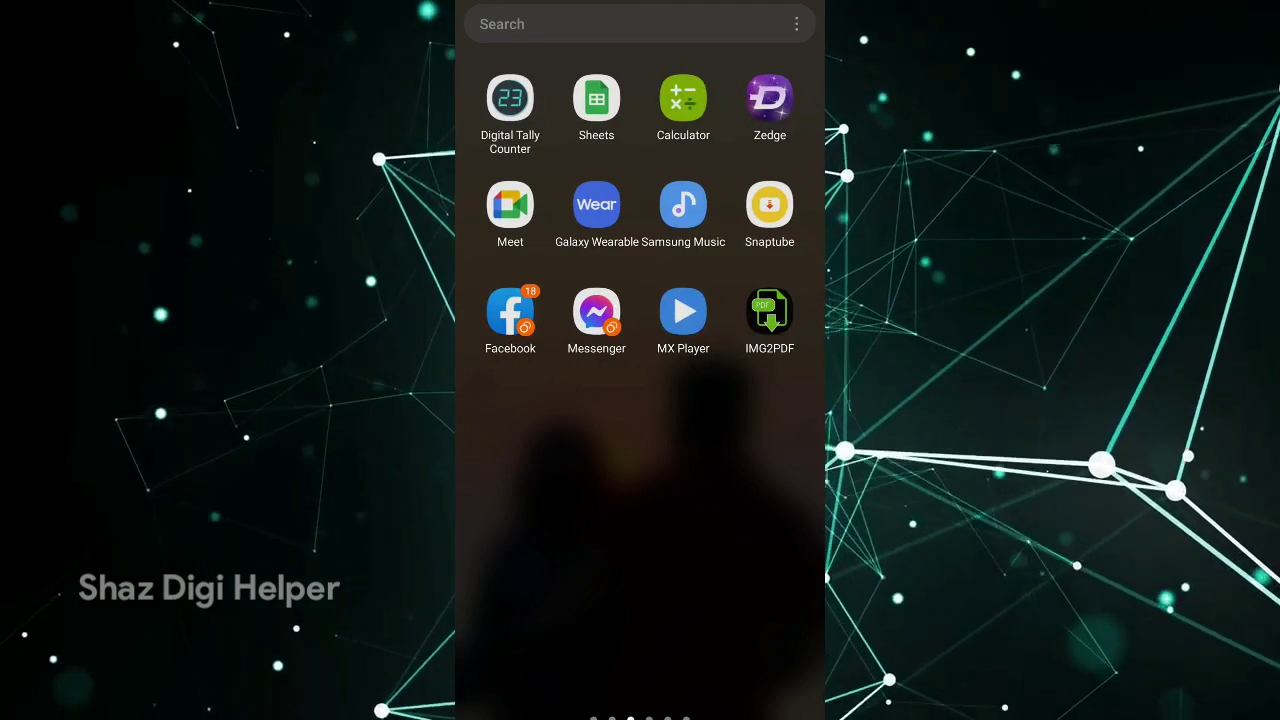
click(510, 312)
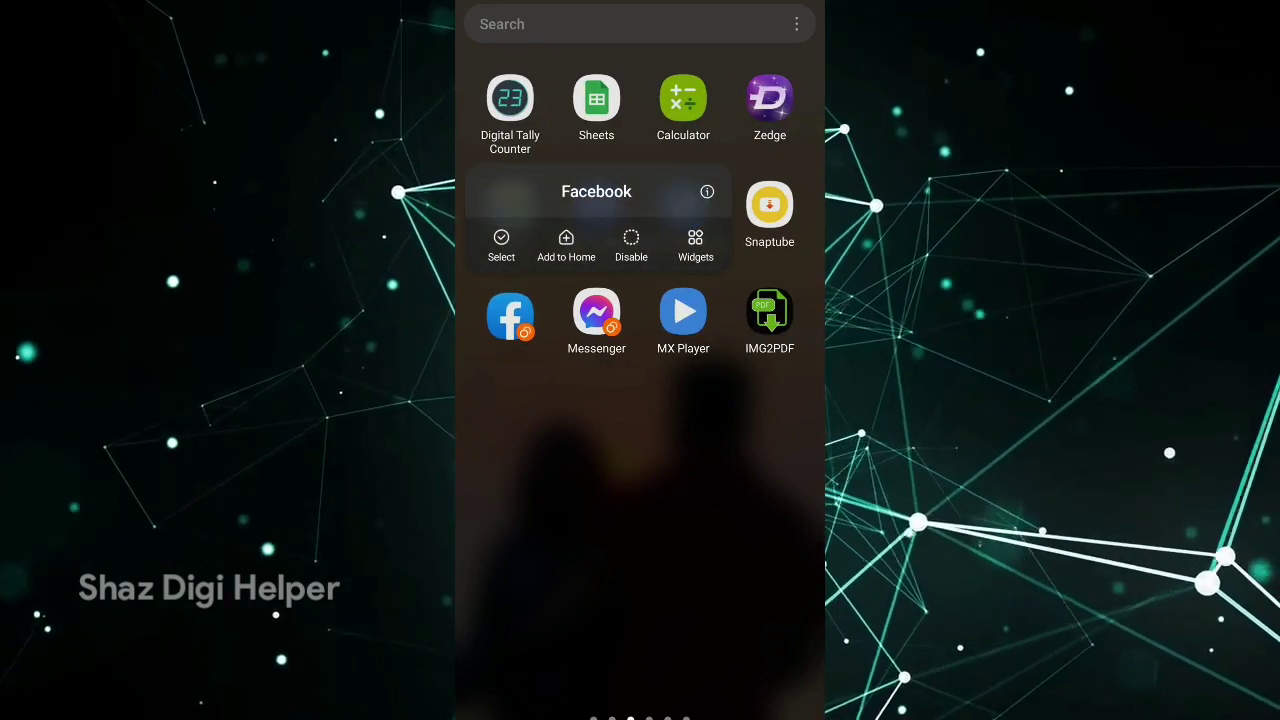
click(510, 312)
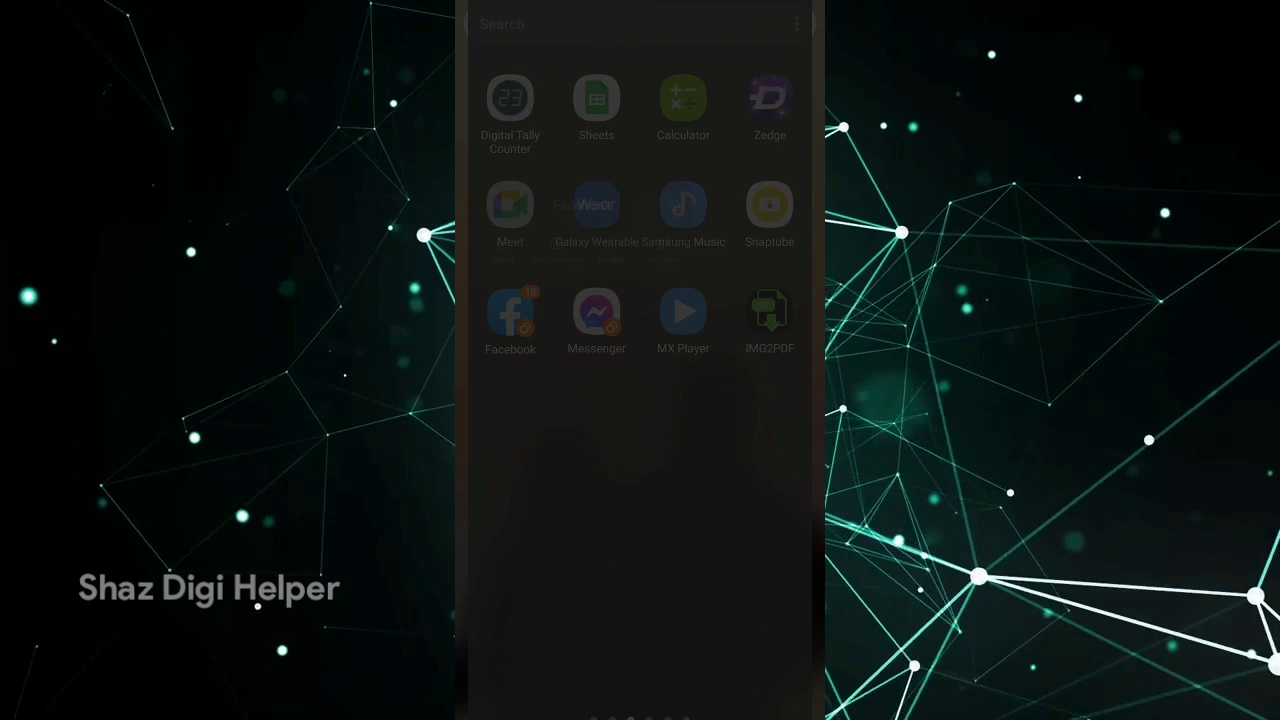
scroll(640, 400, down, 1)
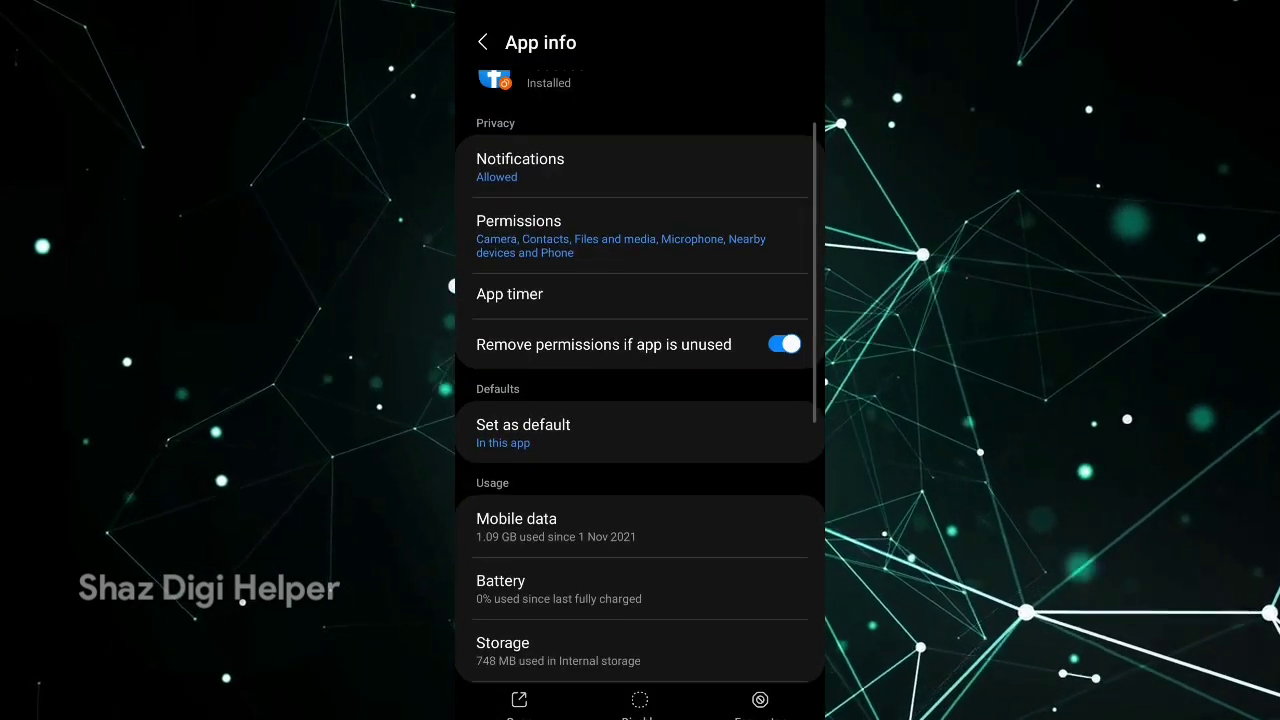
scroll(640, 400, down, 4)
click(540, 359)
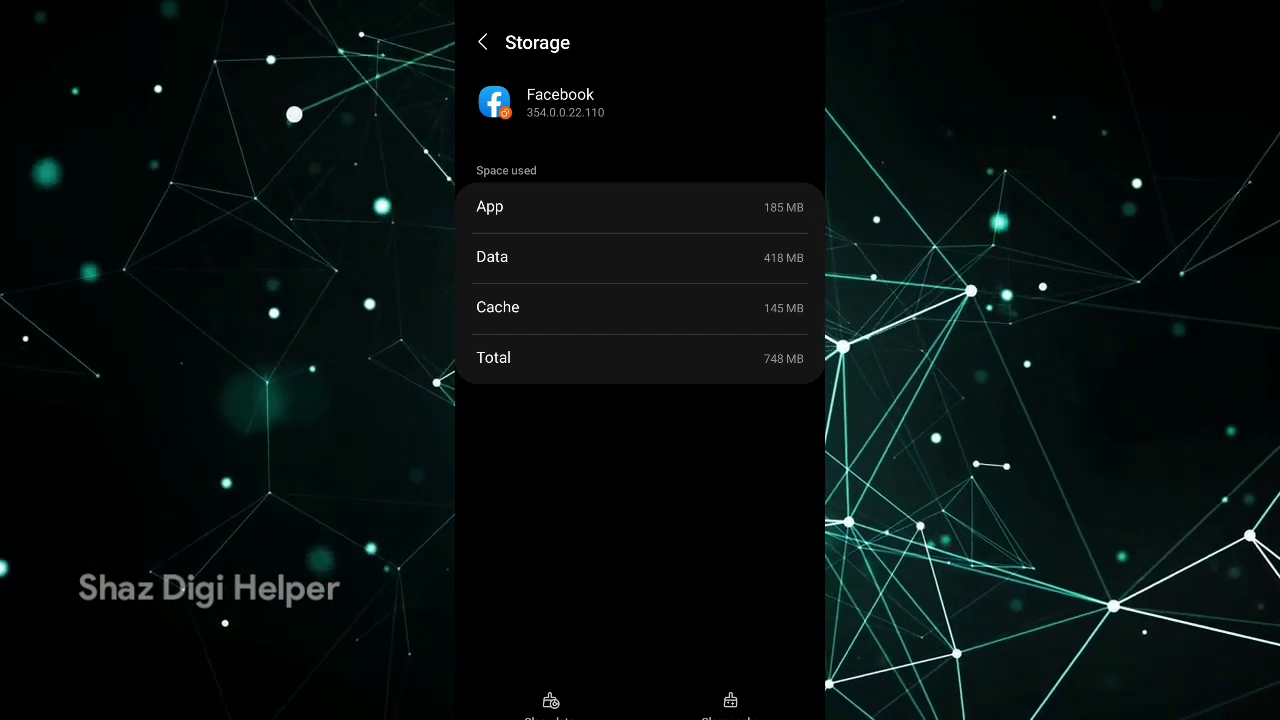
drag(822, 350, 760, 350)
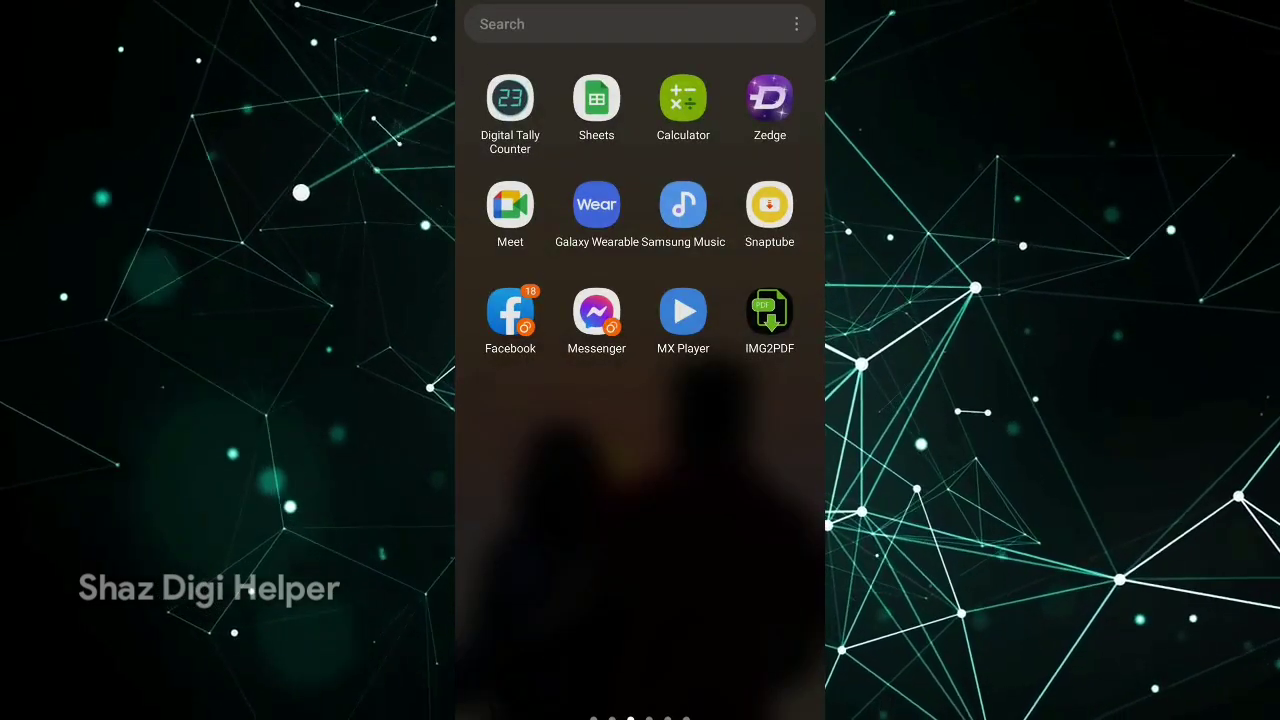
Step: Open Snaptube's App info storage page (523 MB used), clear its cache, and go back
mouse_move(540, 450)
mouse_down()
mouse_move(760, 450)
mouse_move(540, 450)
mouse_up()
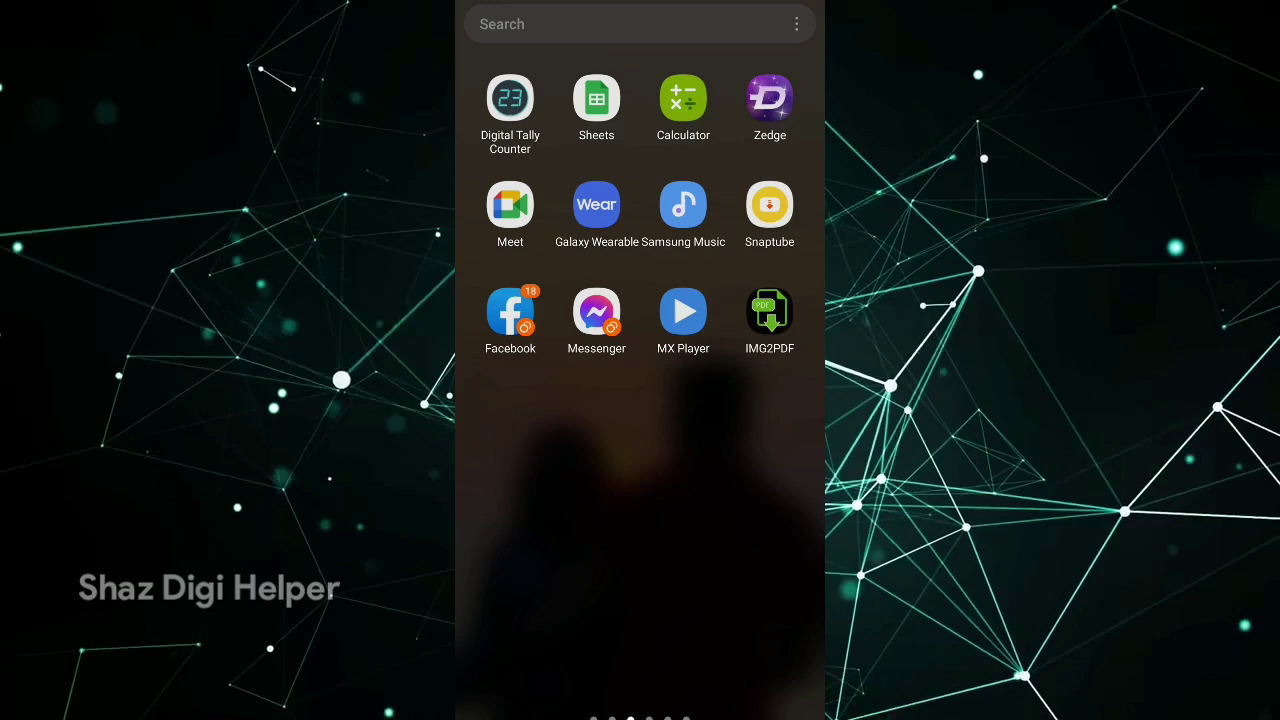
click(769, 205)
click(767, 509)
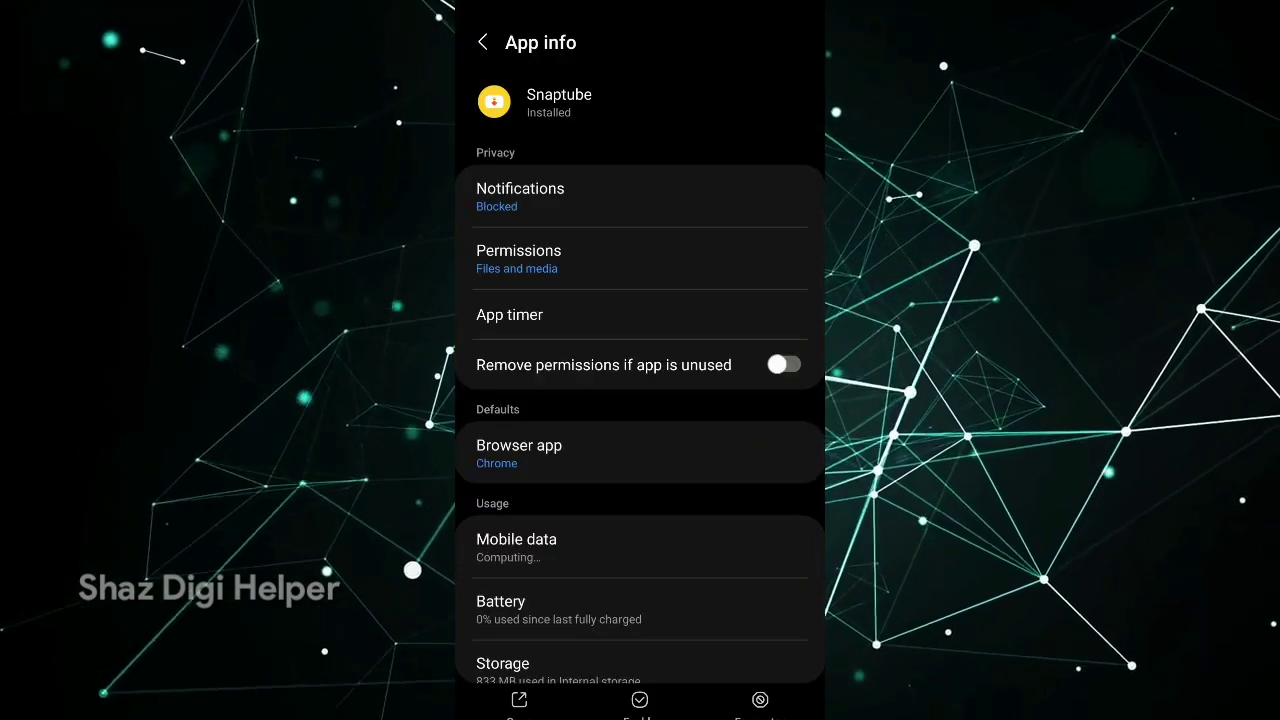
scroll(640, 400, down, 3)
click(558, 541)
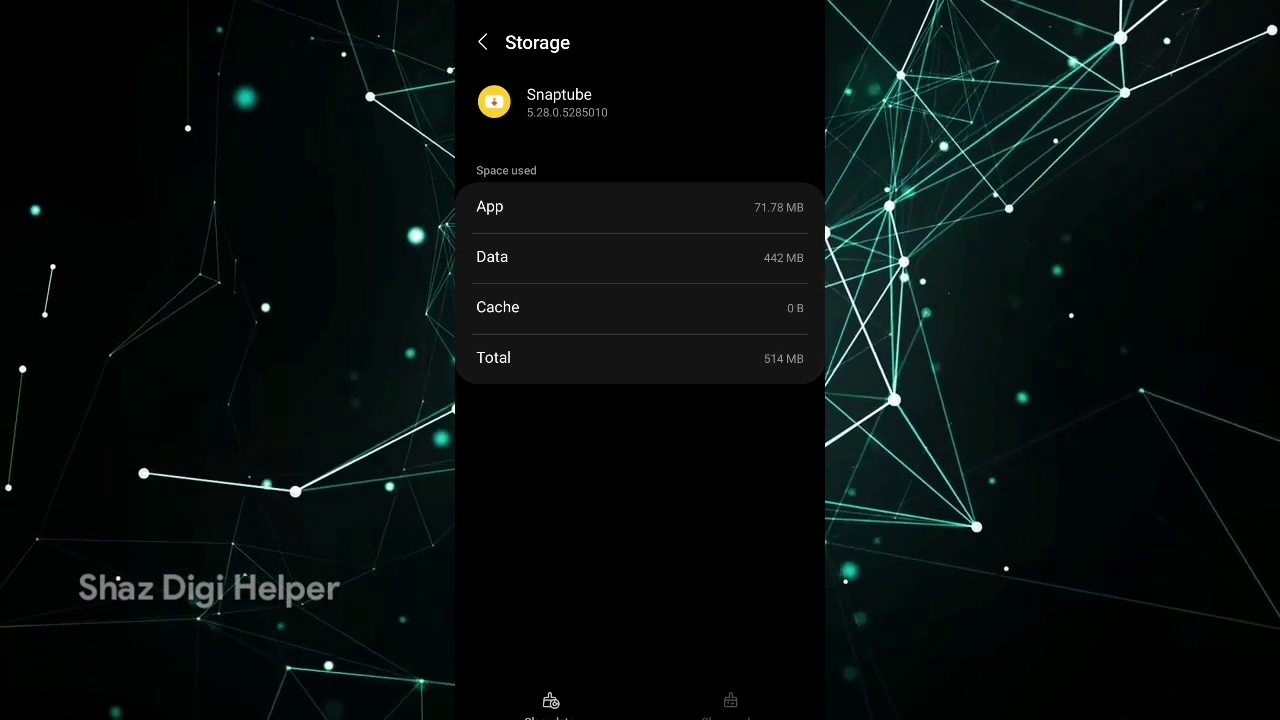
drag(822, 413, 789, 413)
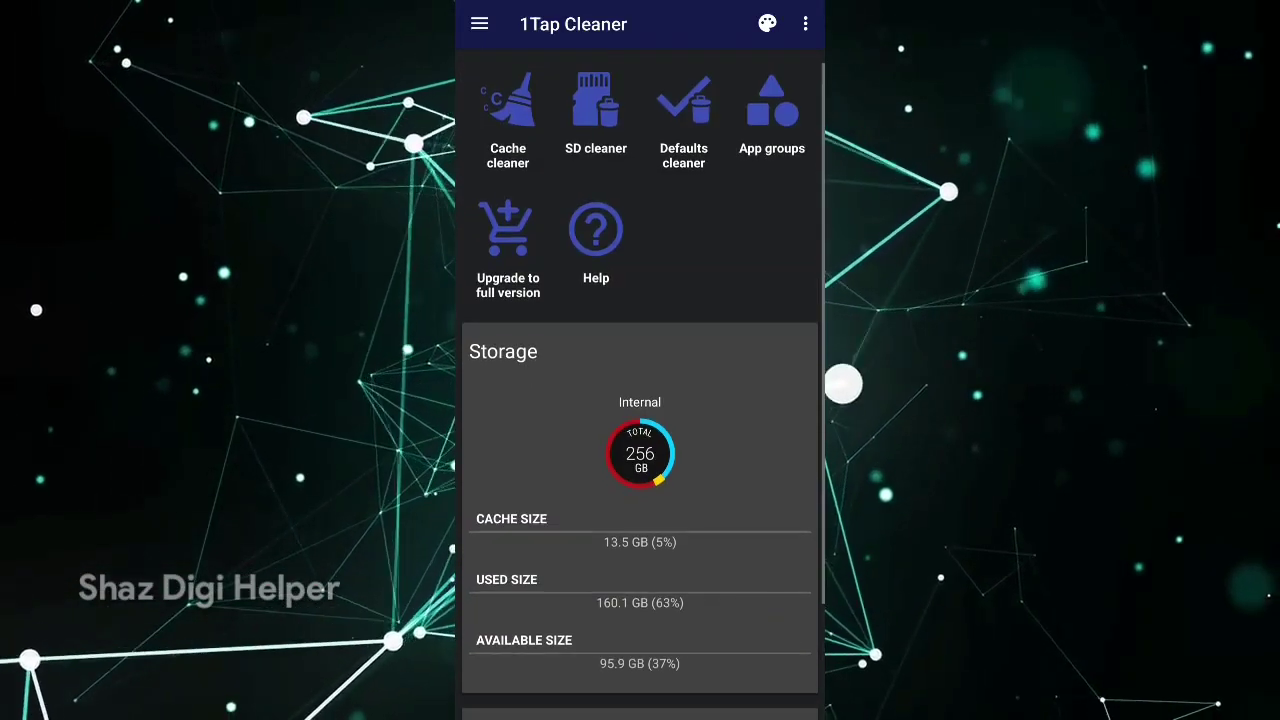
Step: Scroll 1Tap Cleaner's home screen down to the Large cache list (13.45 GB, 104 apps) and back up
scroll(640, 400, down, 3)
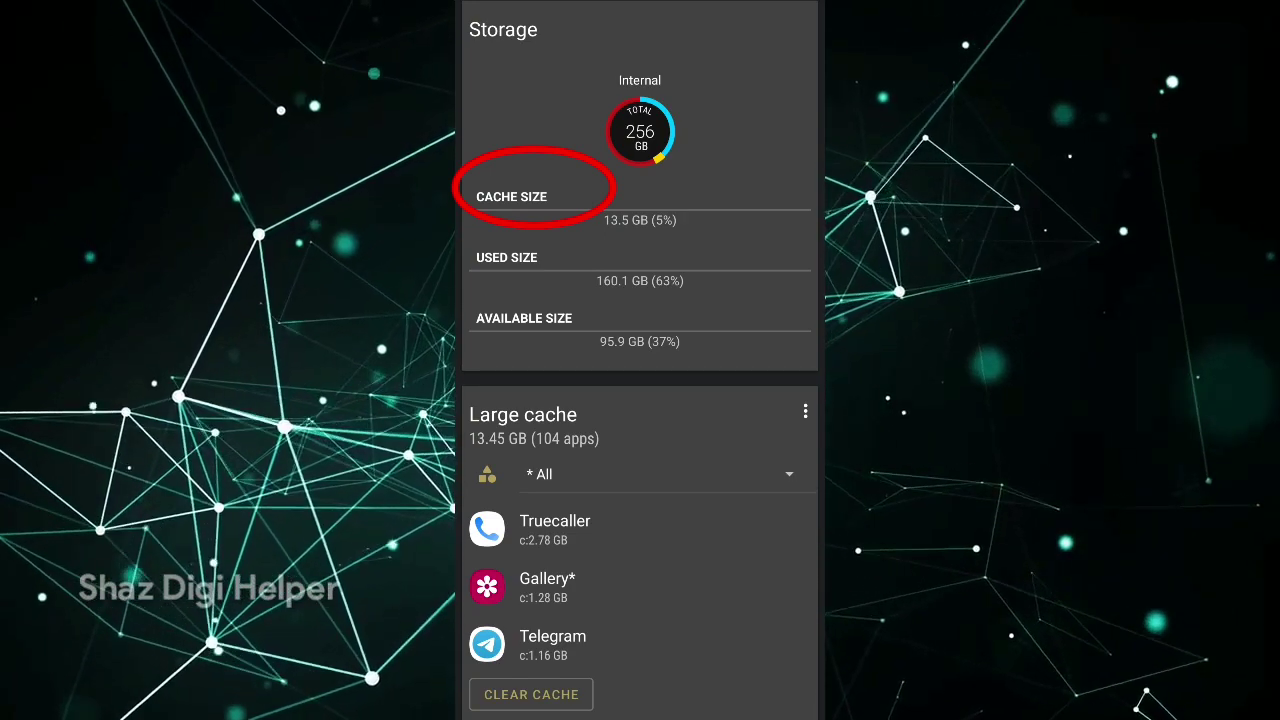
scroll(640, 360, up, 3)
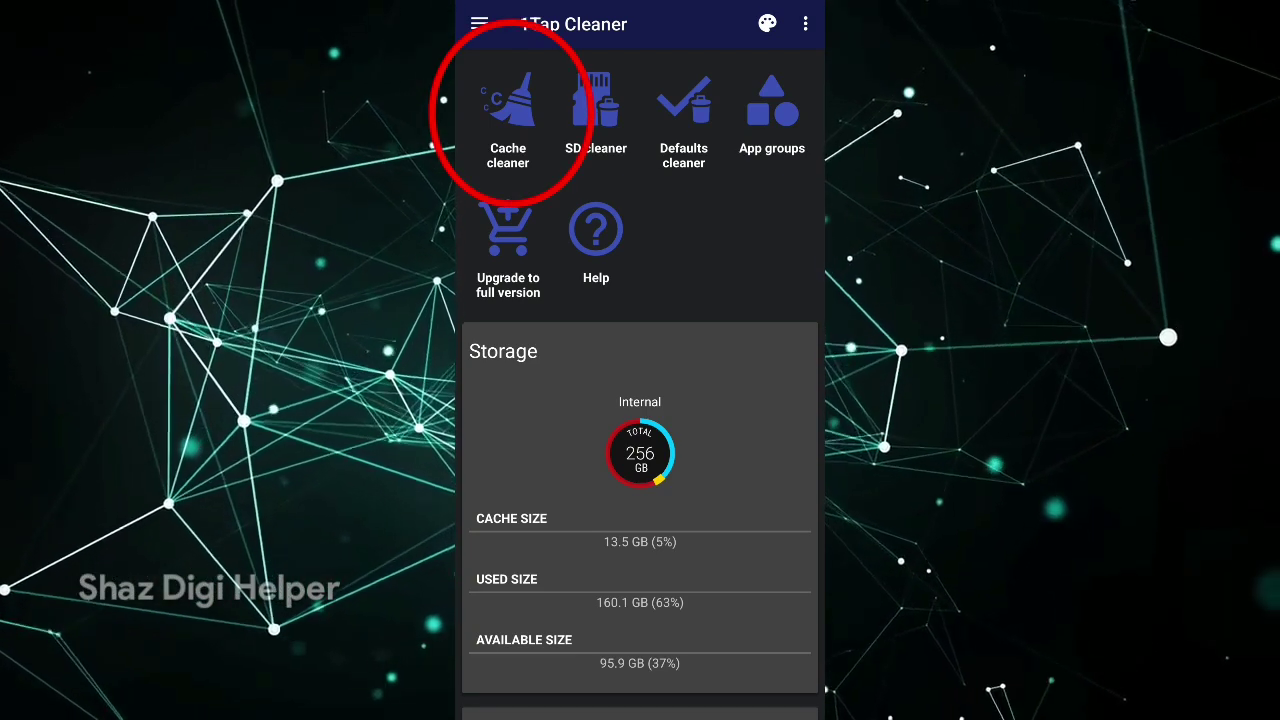
Step: Open Cache cleaner and browse the 142-app list, led by Truecaller's 2.78 GB cache
click(508, 115)
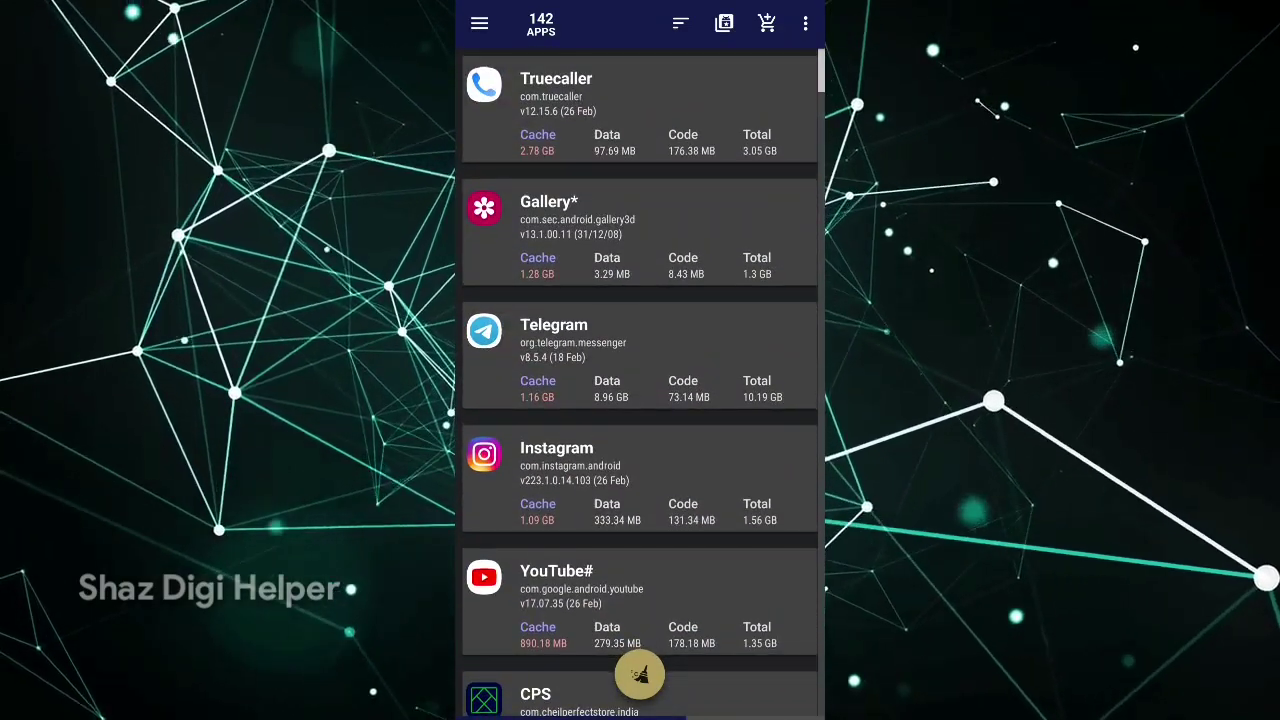
scroll(640, 380, down, 2)
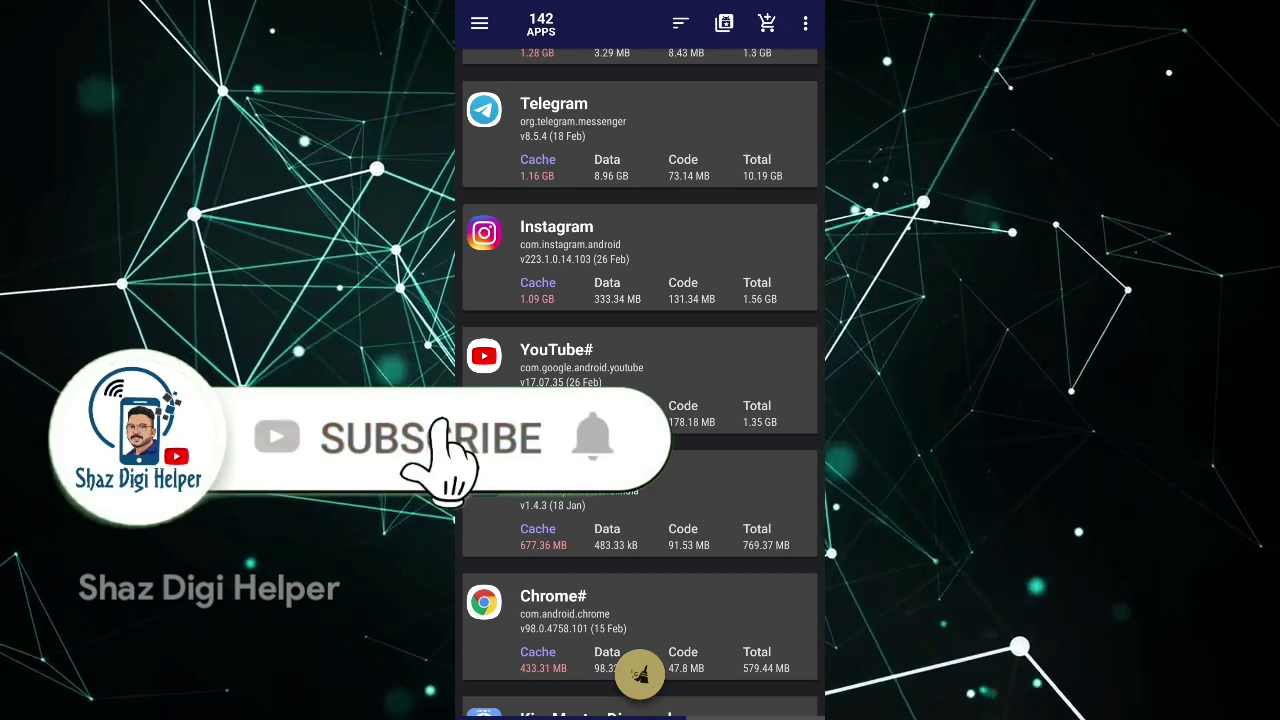
scroll(640, 380, down, 3)
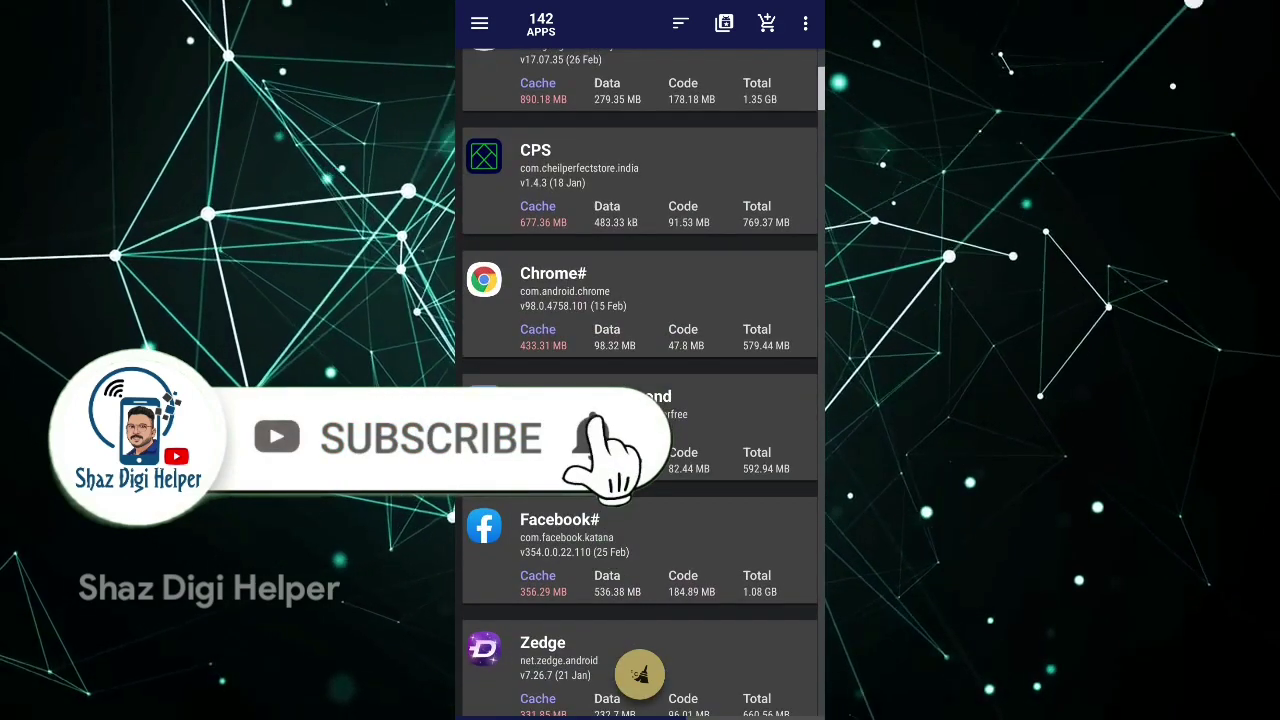
scroll(640, 380, up, 5)
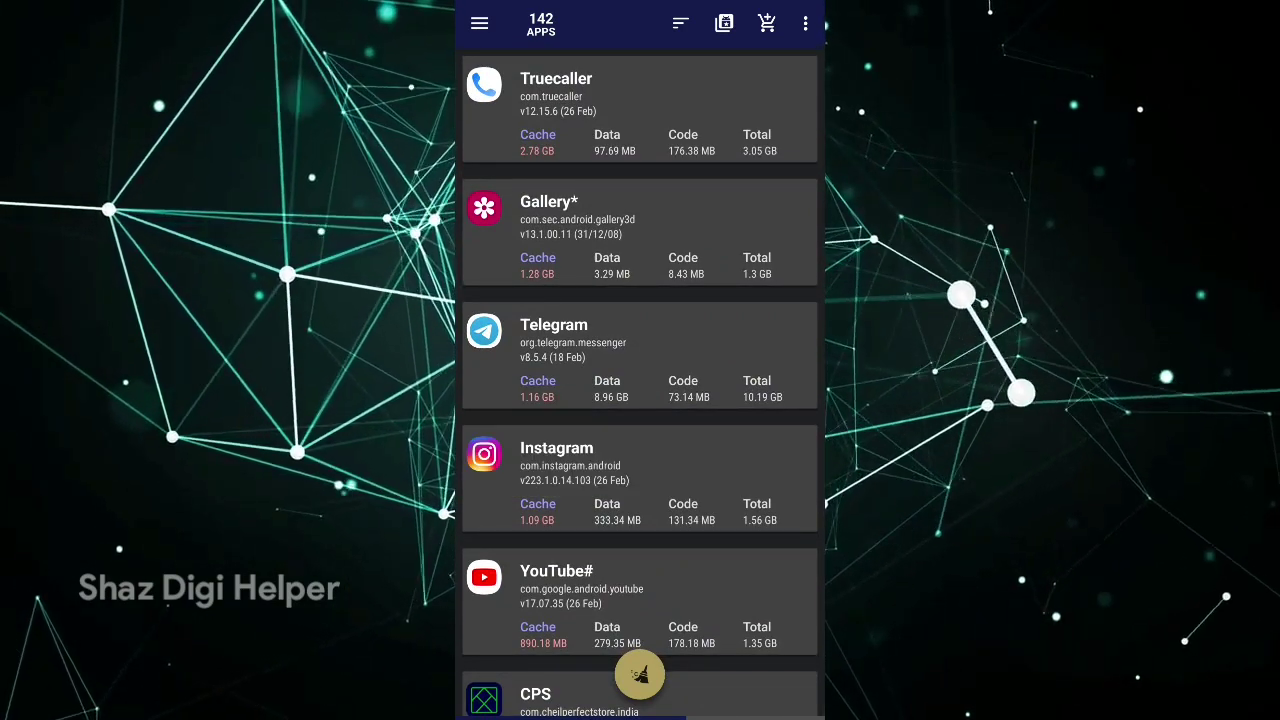
Step: Use the broom button to open Clear all cached files, showing 13.4 GB of large cache
click(640, 676)
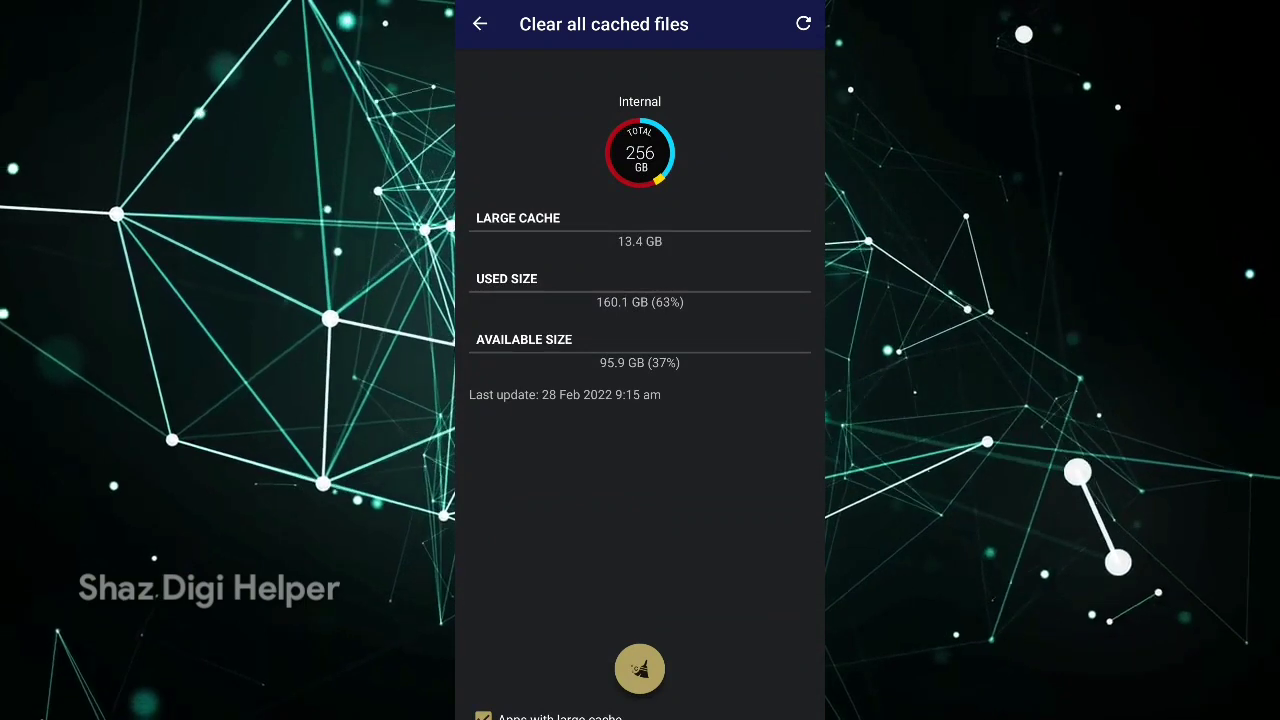